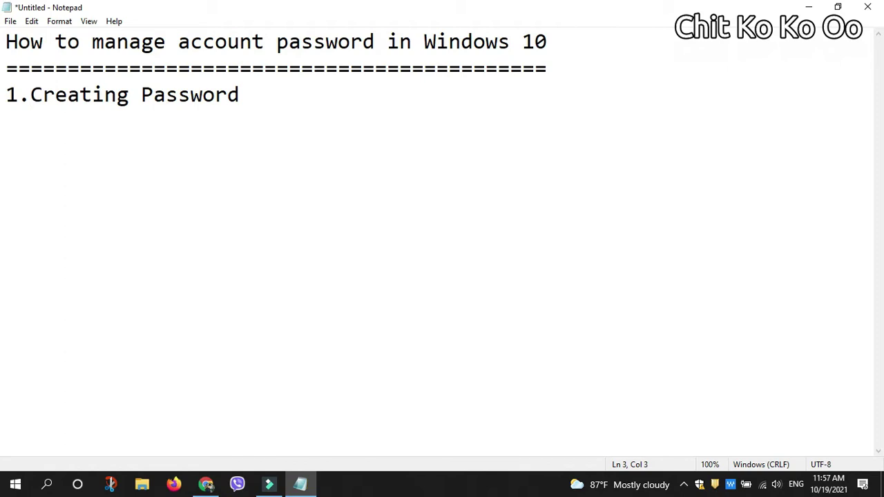
Step: Resize Notepad, then expand Password under Settings > Accounts > Sign-in options
left_click(837, 6)
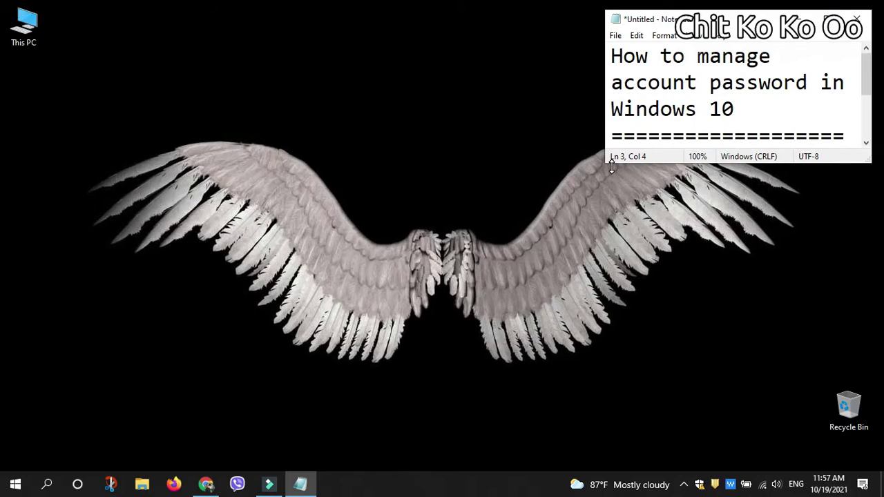
left_click_drag(608, 164, 56, 191)
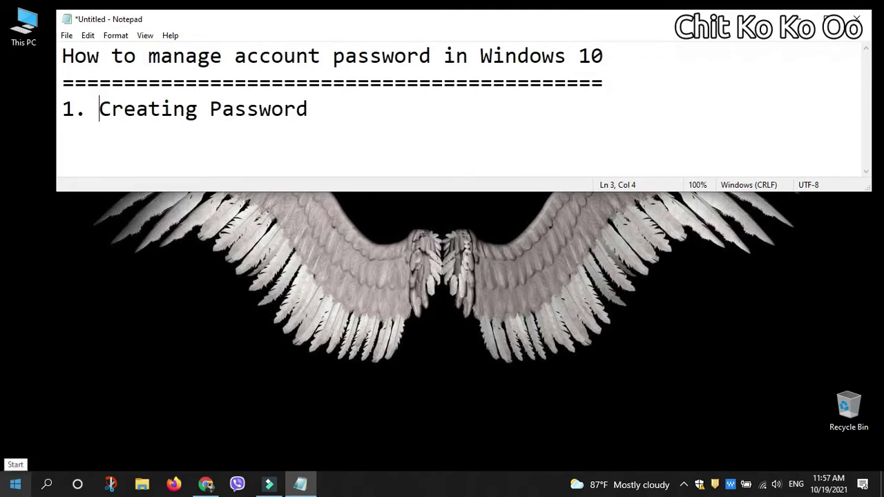
left_click(15, 484)
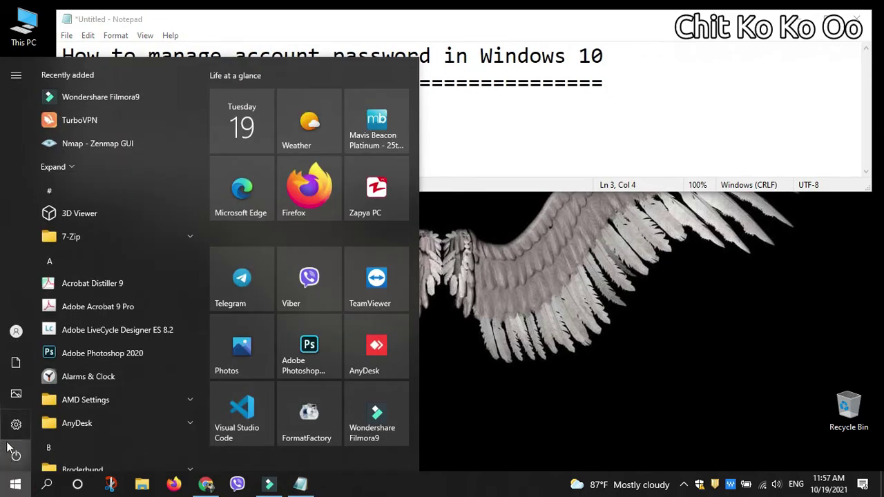
mouse_move(14, 432)
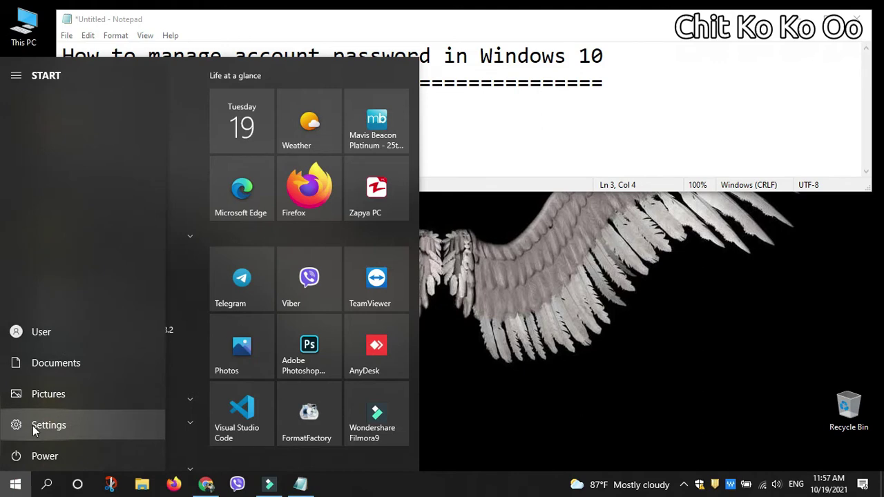
left_click(32, 426)
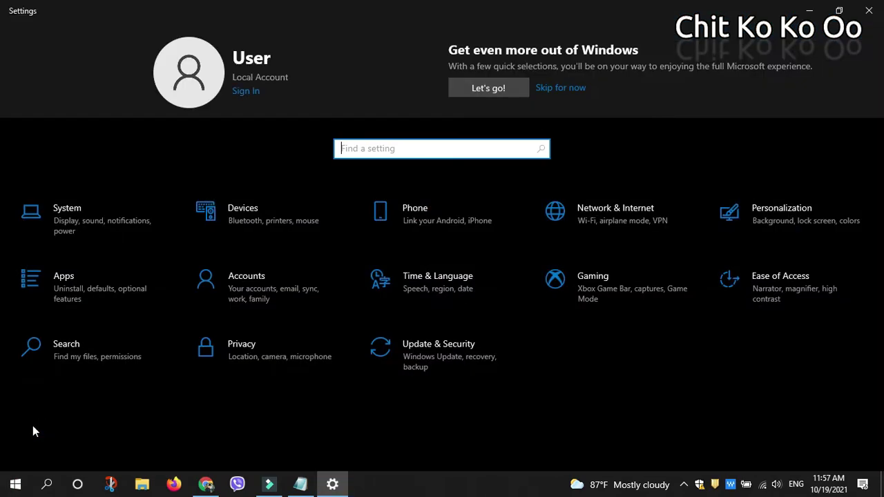
left_click(274, 287)
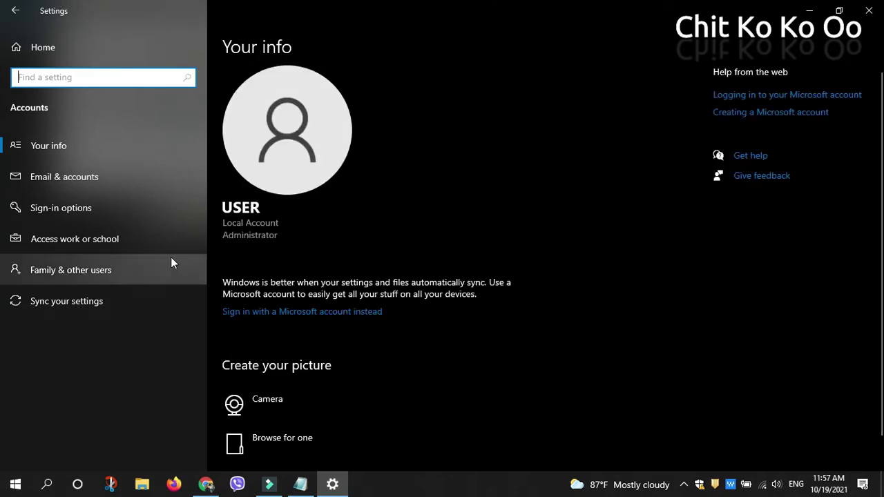
left_click(108, 216)
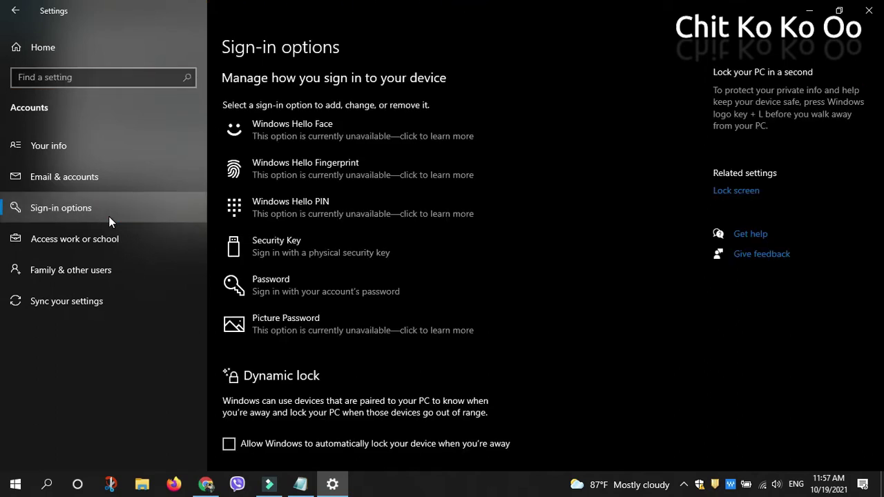
left_click(343, 283)
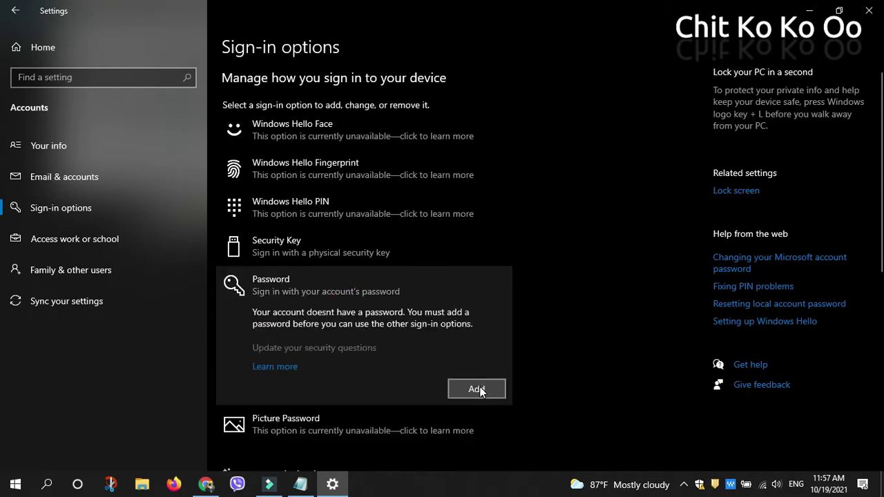
Step: Enter and confirm a new ten-digit password, revealing both fields to check they match
left_click(479, 389)
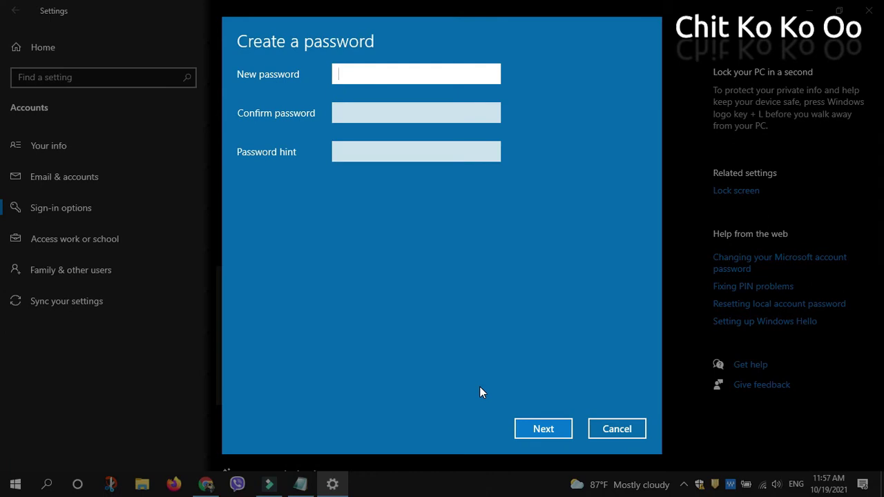
type("1234567890")
key("Tab")
type("1234")
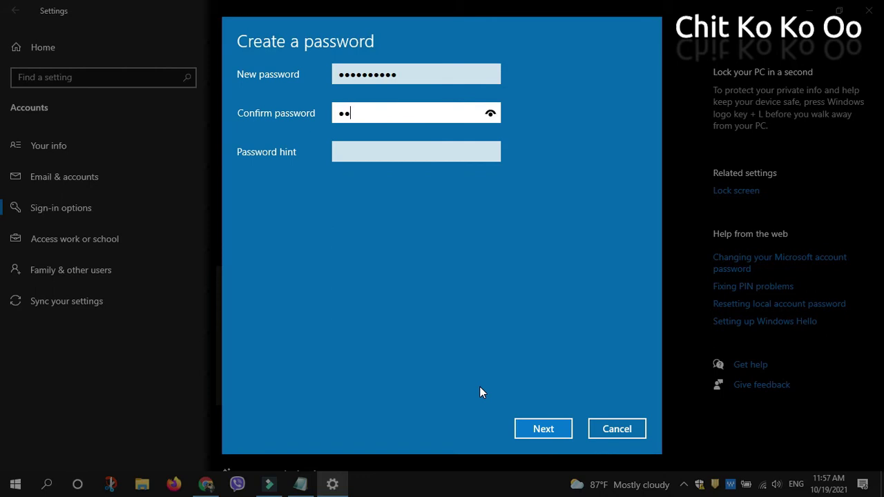
type("567890")
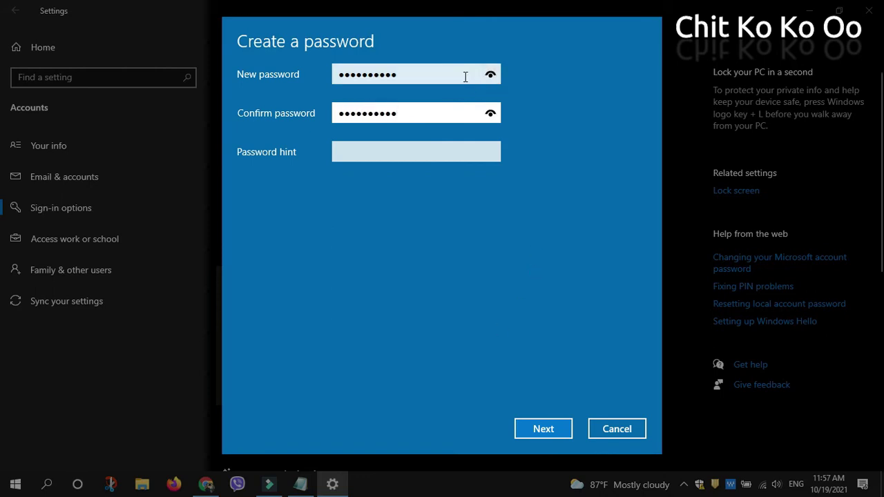
left_click(464, 75)
left_click(487, 77)
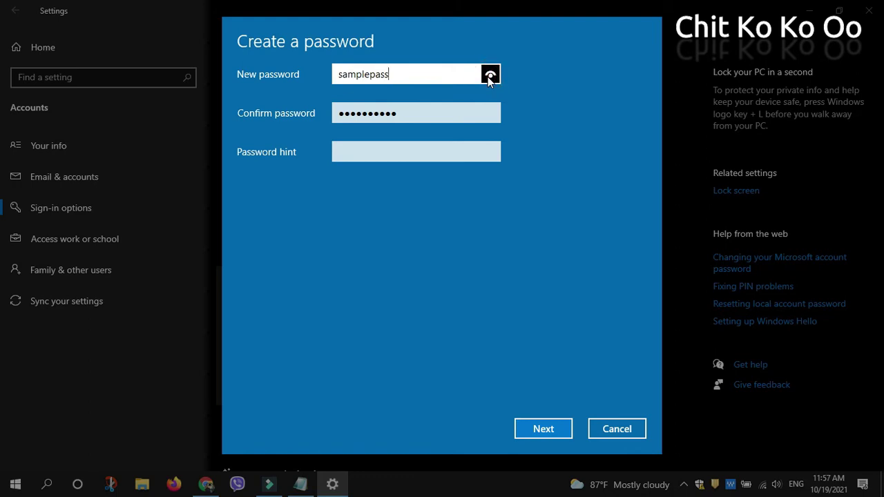
left_click(446, 115)
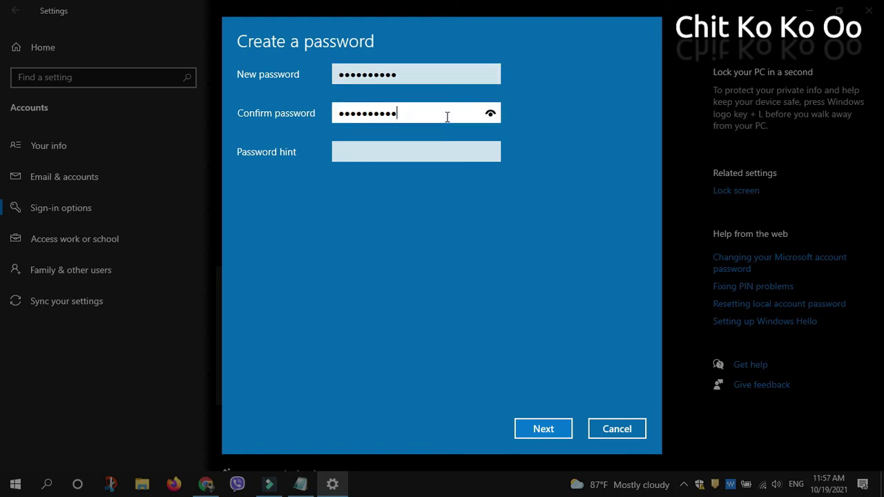
left_click(490, 113)
left_click(404, 149)
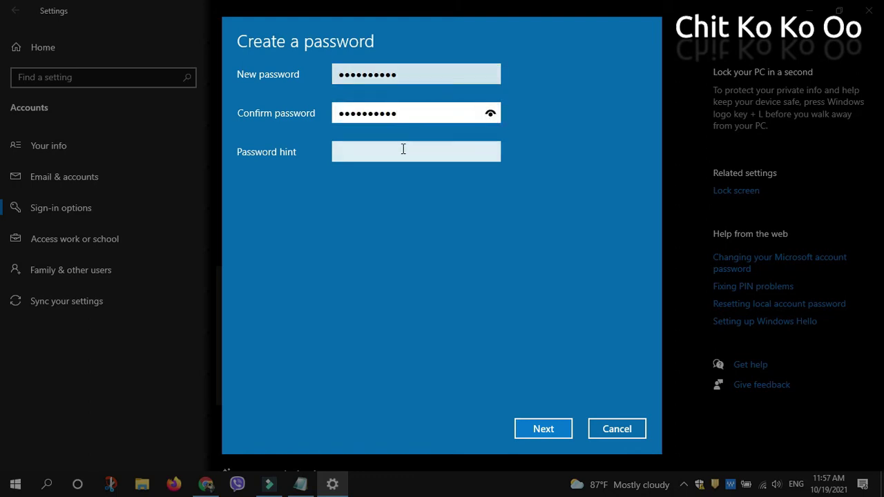
Step: Add the hint 'sample' and finish creating the password
left_click(403, 149)
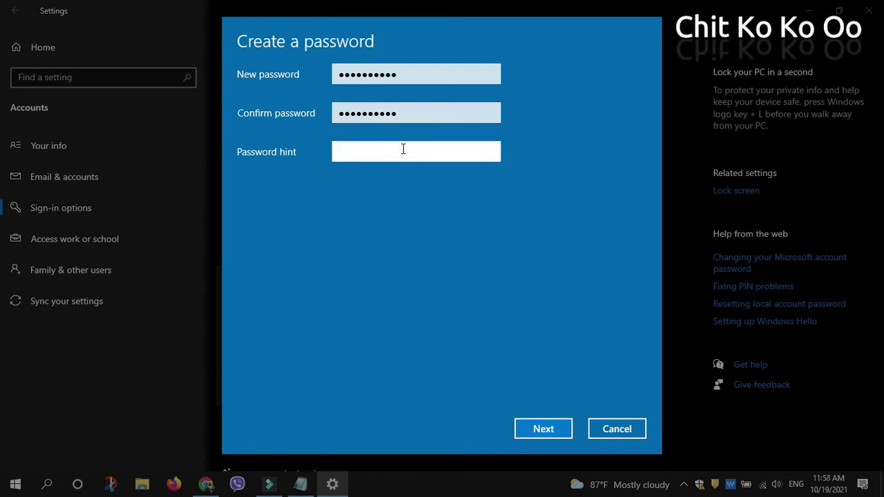
type("sample")
left_click(555, 430)
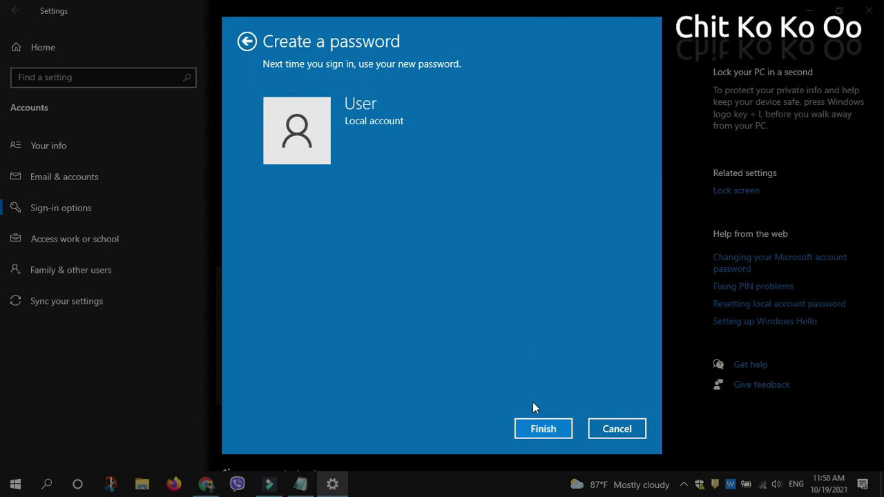
left_click(532, 432)
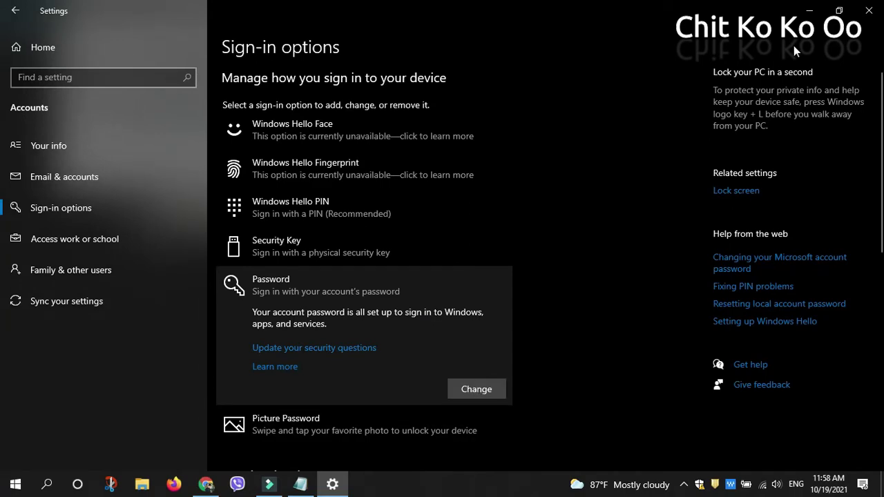
Step: Minimize Settings, lock the PC from the Start user menu, and sign back in to Notepad
left_click(817, 9)
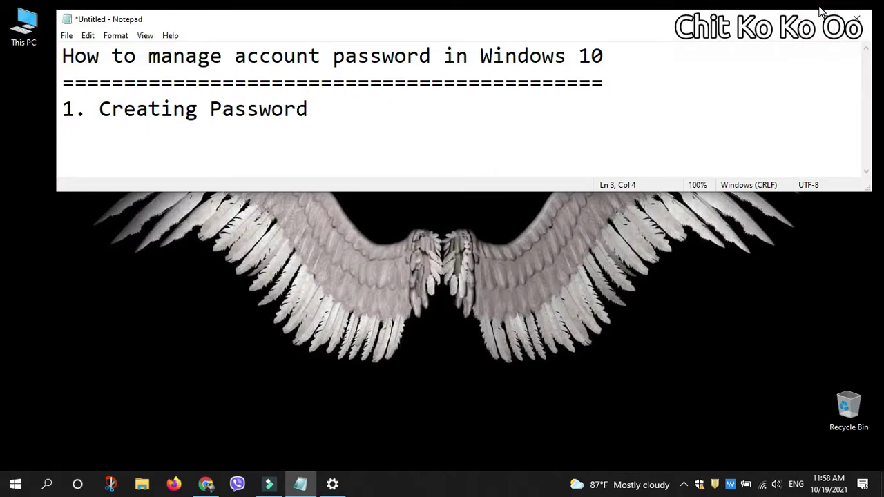
left_click(15, 484)
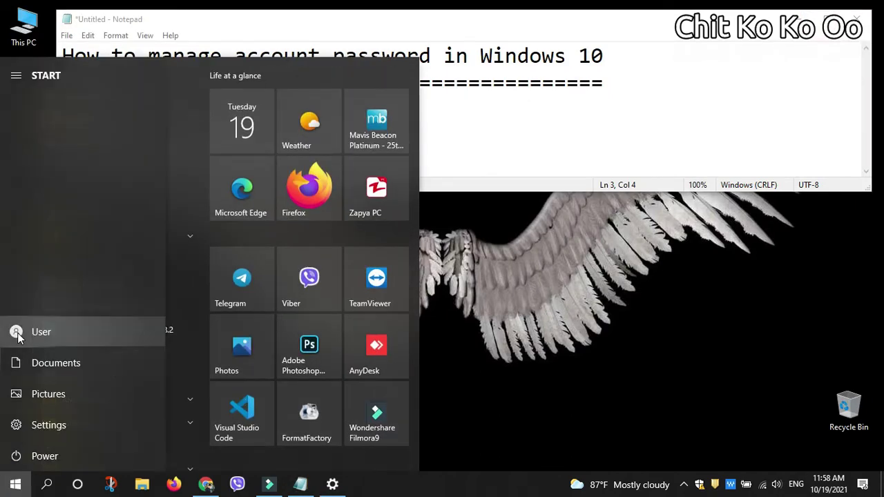
left_click(17, 333)
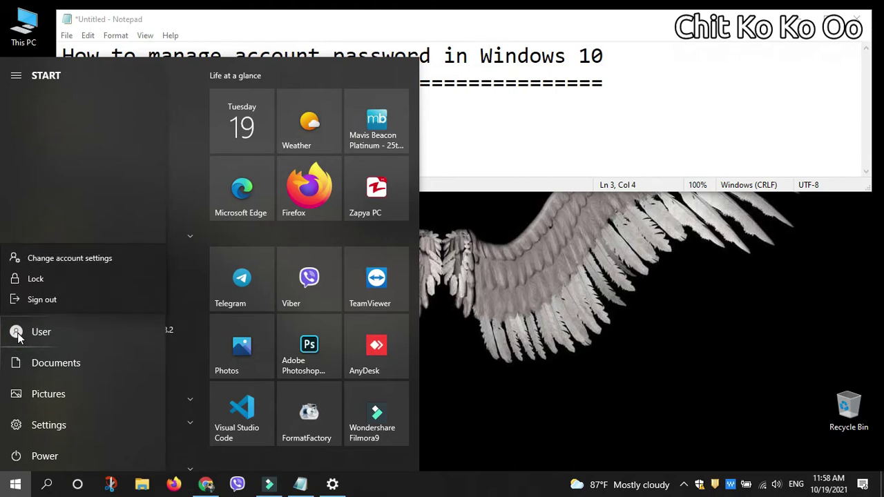
left_click(57, 277)
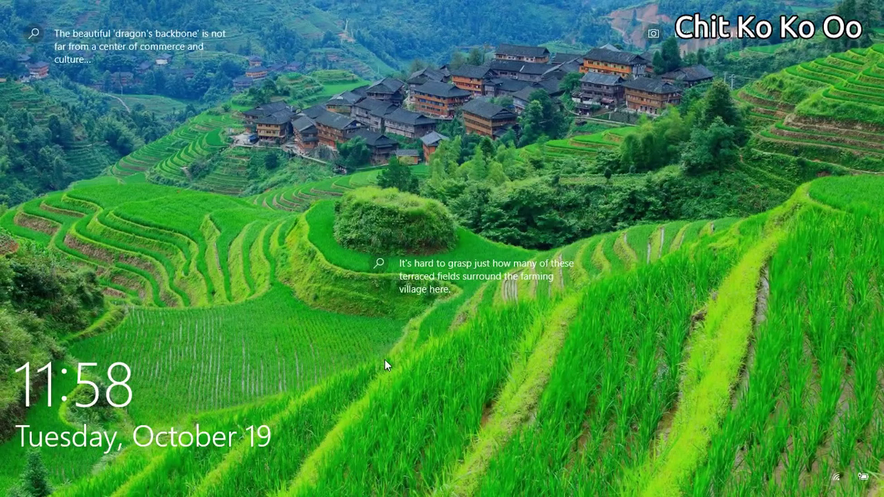
left_click(397, 369)
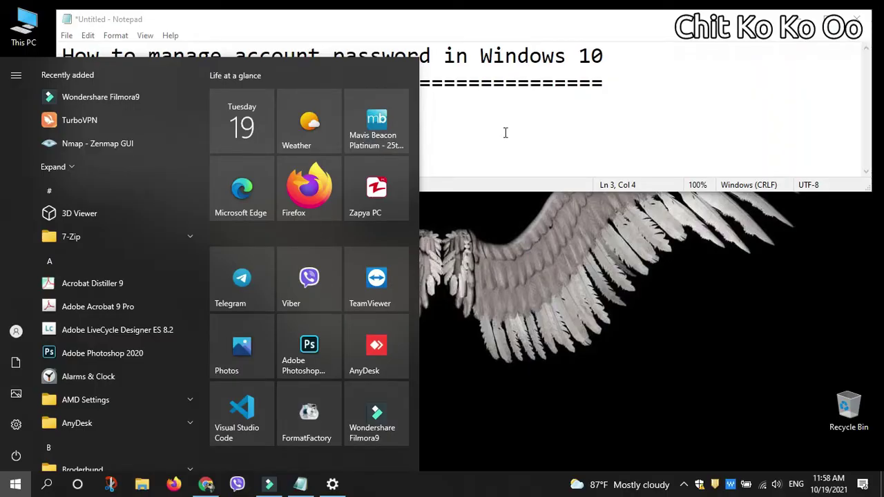
left_click(505, 132)
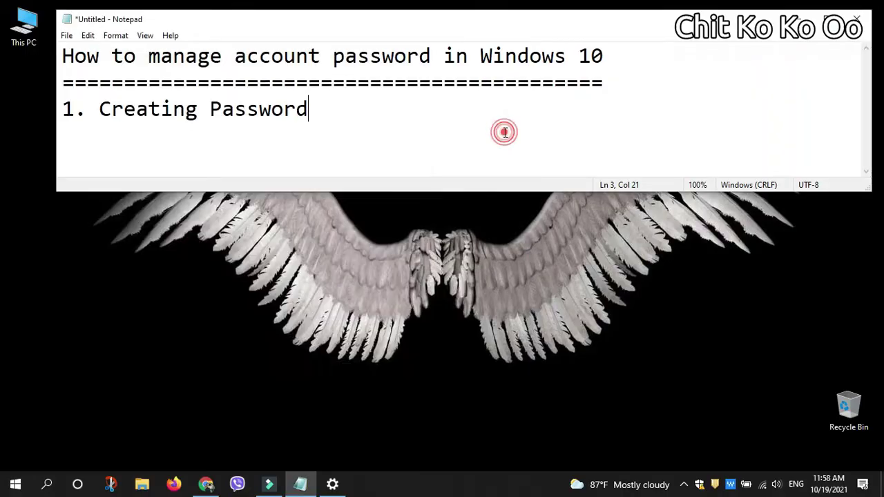
Step: Mark item 1 '- success' and add '2. Changing Password' on the next line
type("- success")
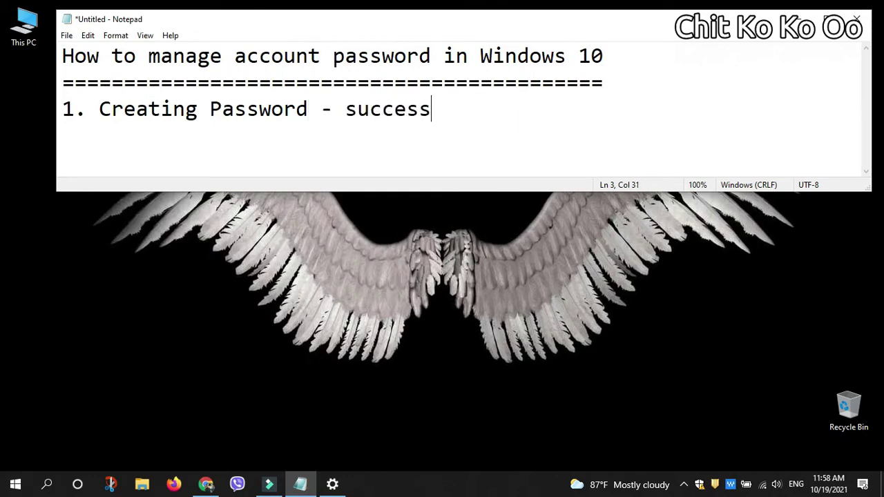
key("Return")
type("2.")
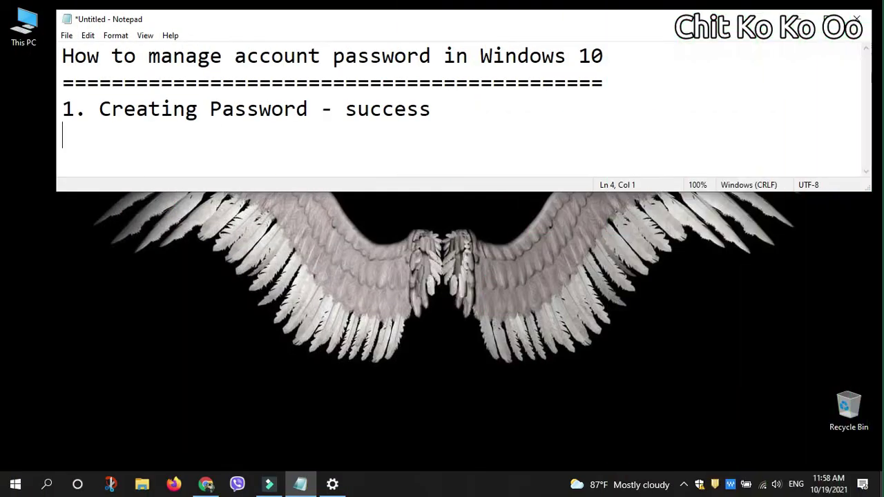
type("2. ")
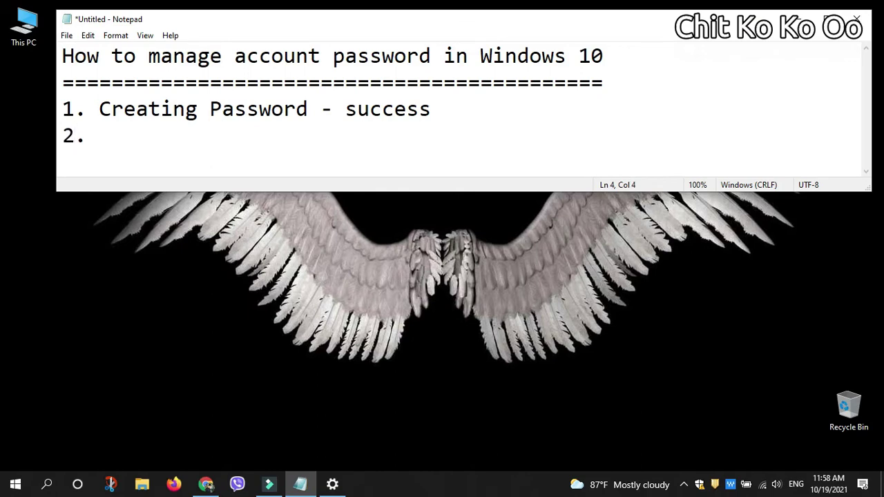
type("Chan")
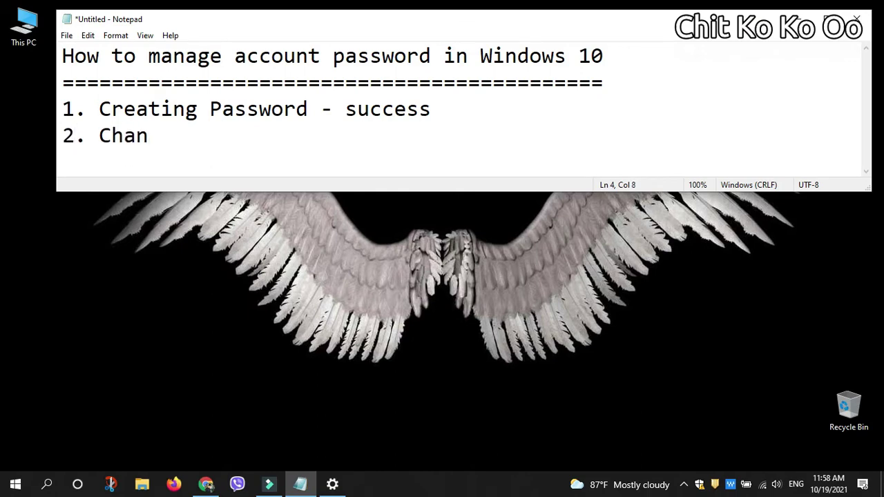
type("ging")
key("BackSpace")
type("g ")
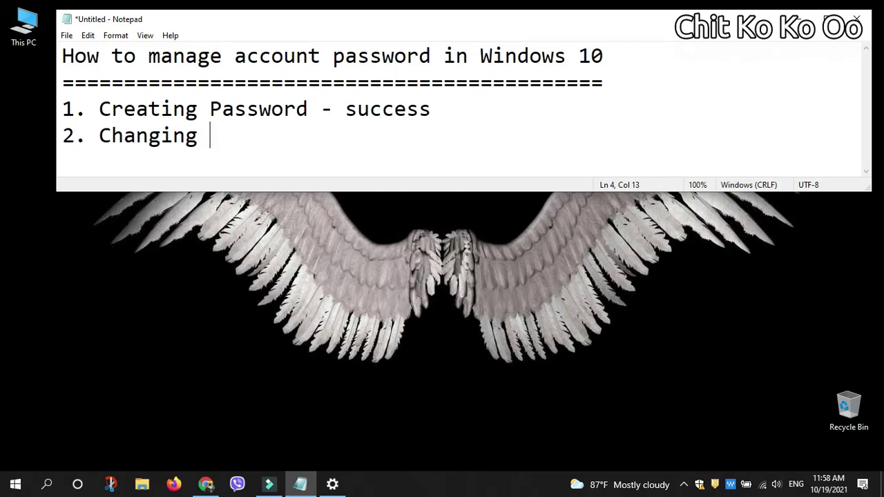
type("Password")
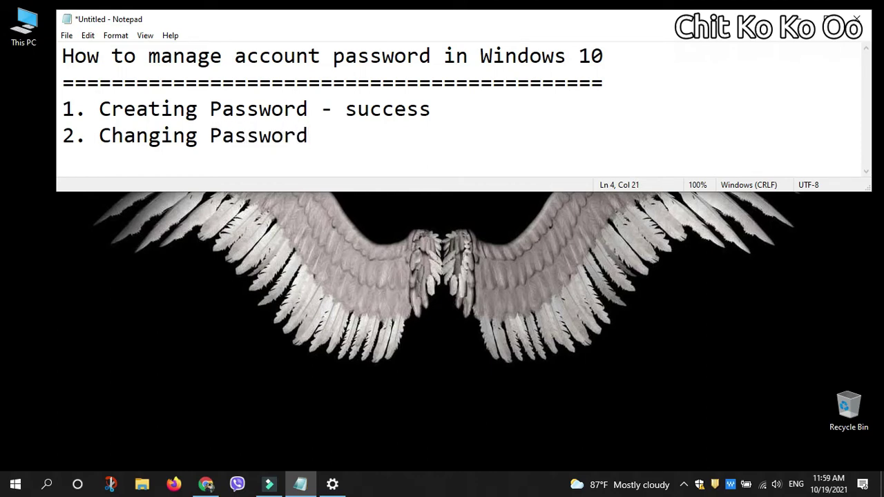
left_click(415, 142)
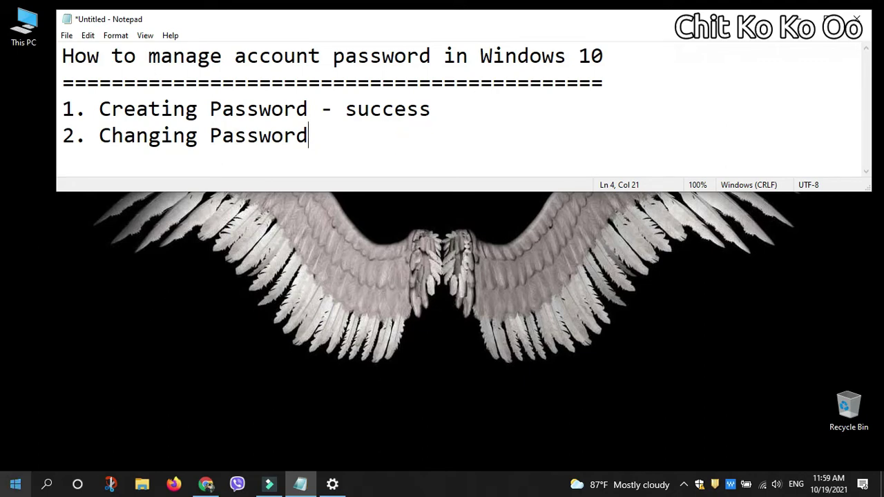
left_click(15, 484)
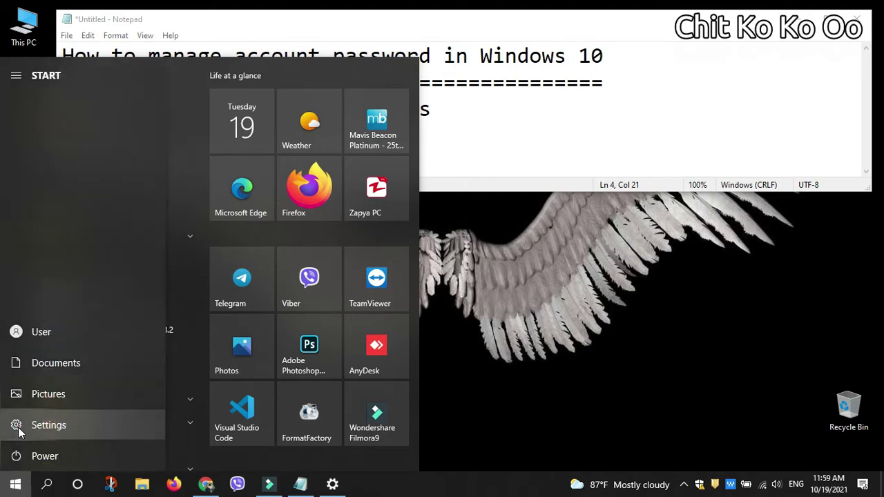
Step: In Settings, start changing the password and verify the current password
left_click(18, 426)
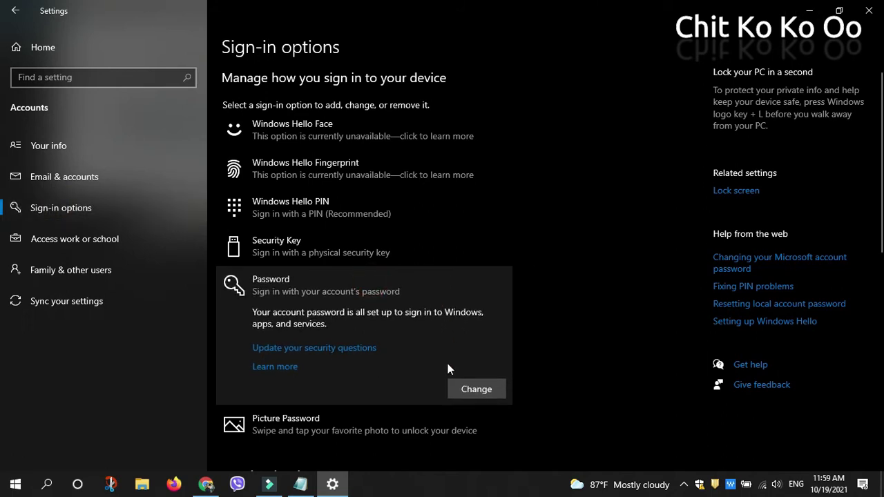
left_click(475, 389)
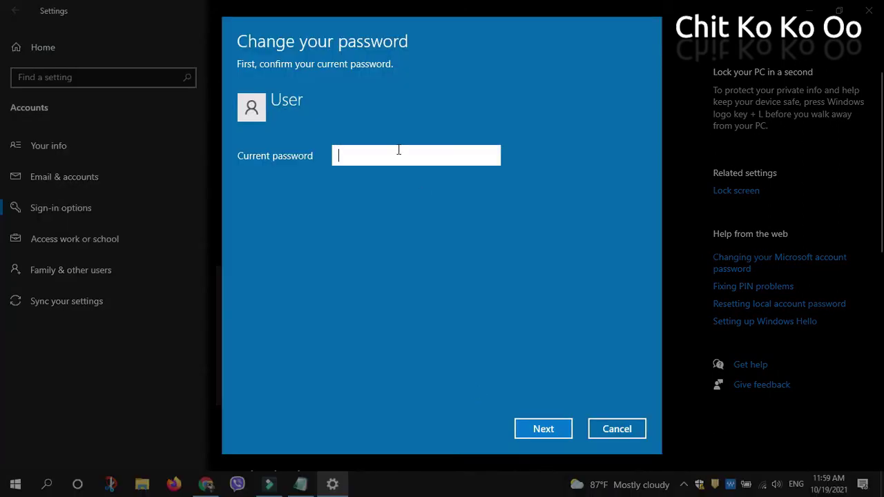
type("1234567890")
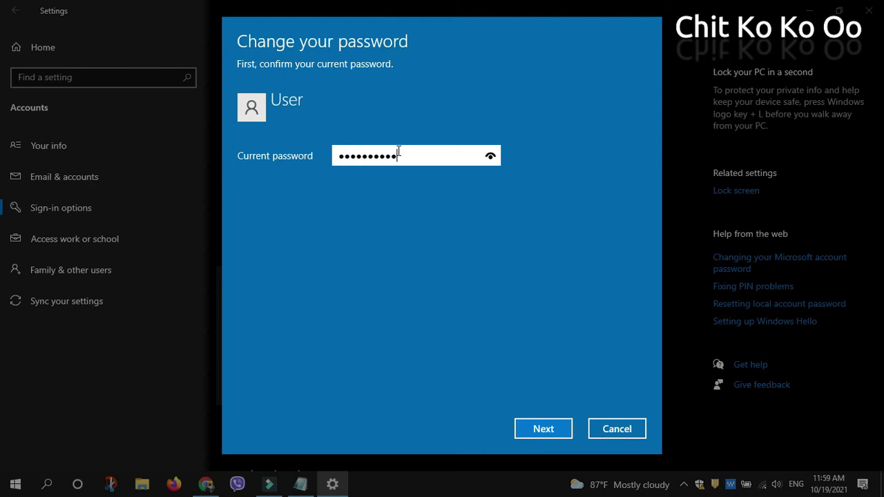
left_click(491, 158)
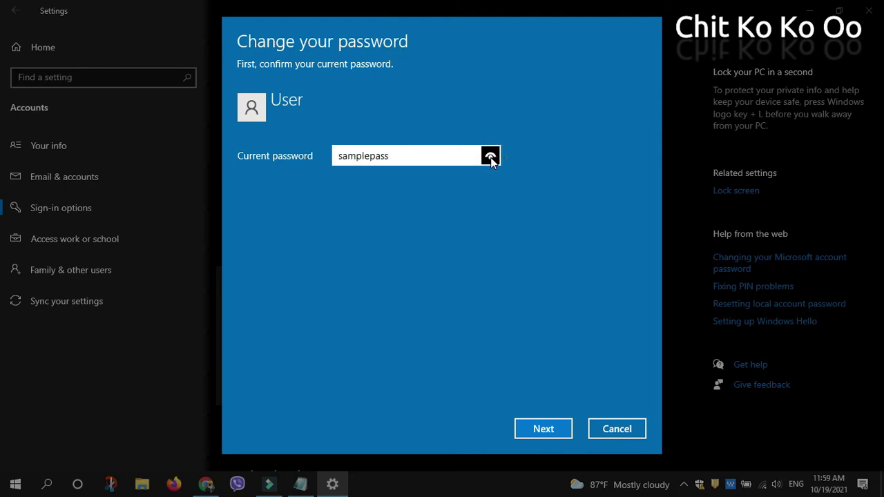
left_click(544, 429)
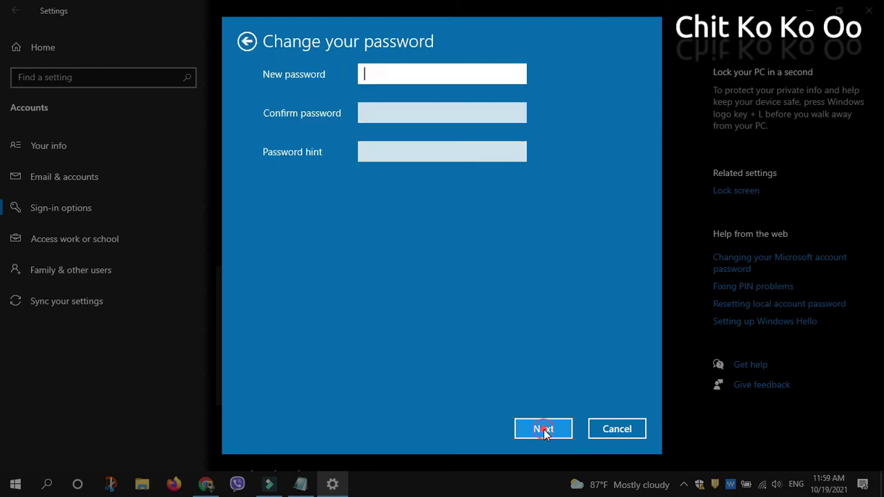
Step: Enter and confirm the new password, add the hint 'Next One', and finish the change
left_click(429, 69)
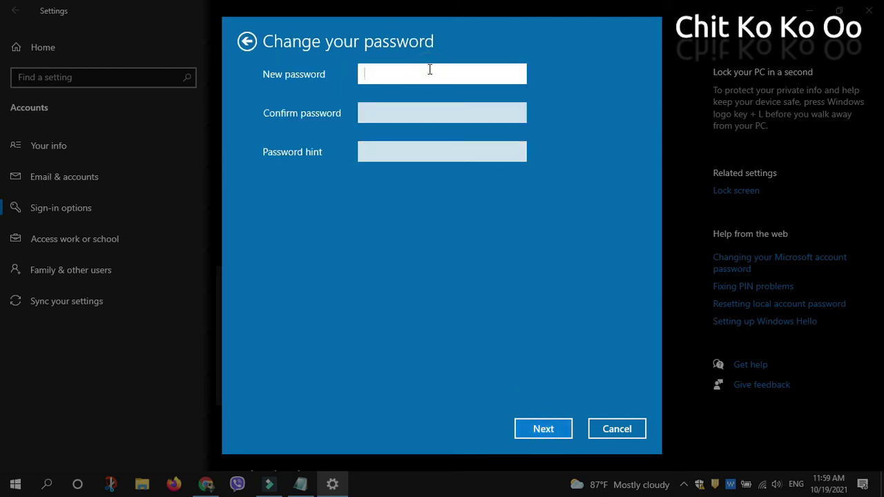
type("•••••••")
key("Tab")
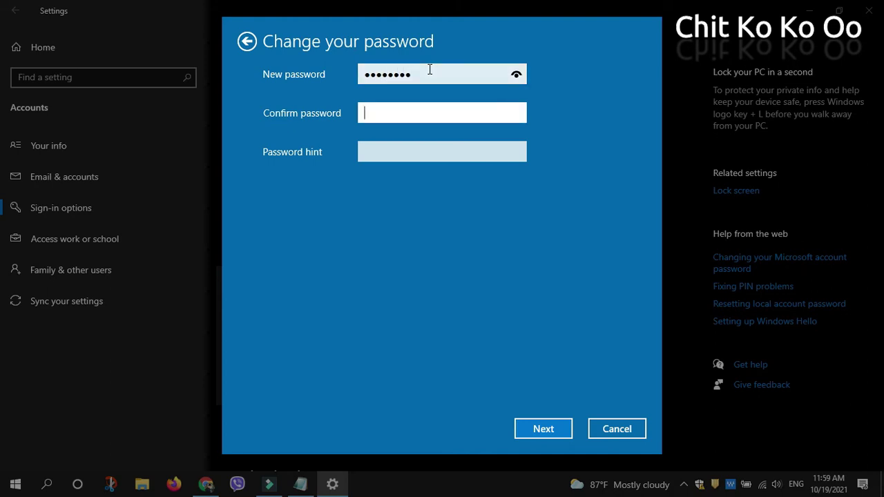
type("••••pass")
left_click(517, 75)
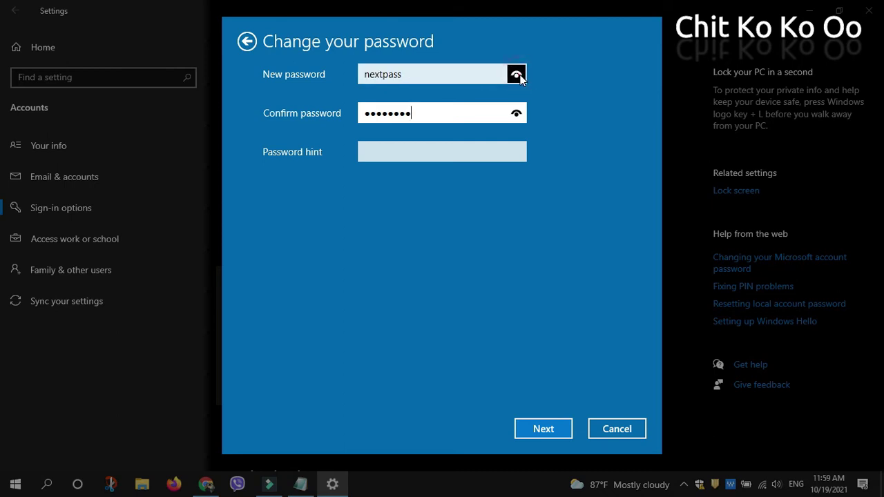
left_click(517, 114)
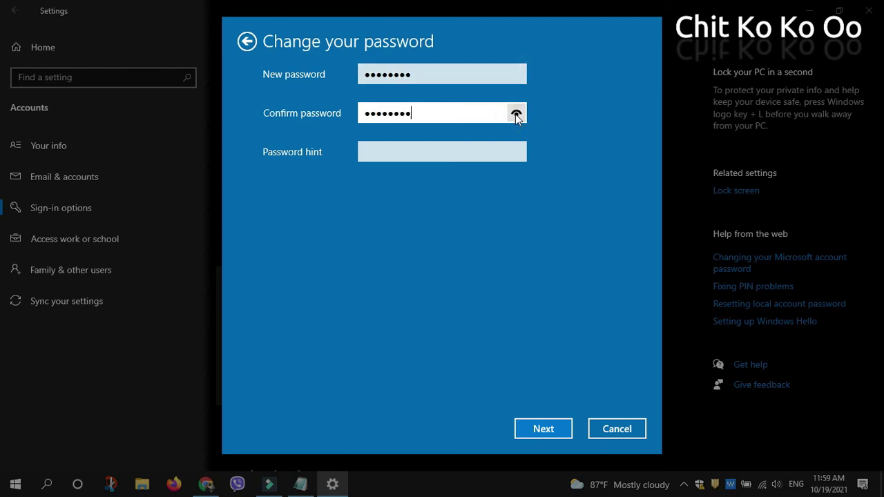
left_click(469, 154)
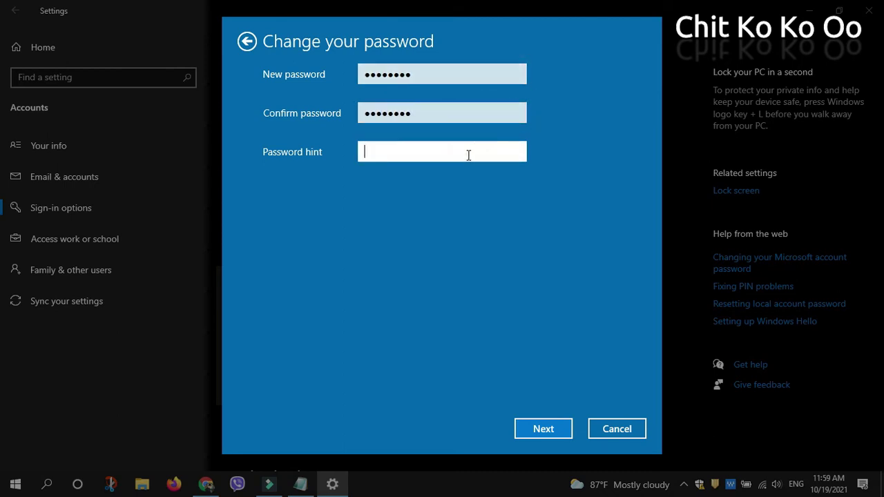
type("Next One")
left_click(544, 429)
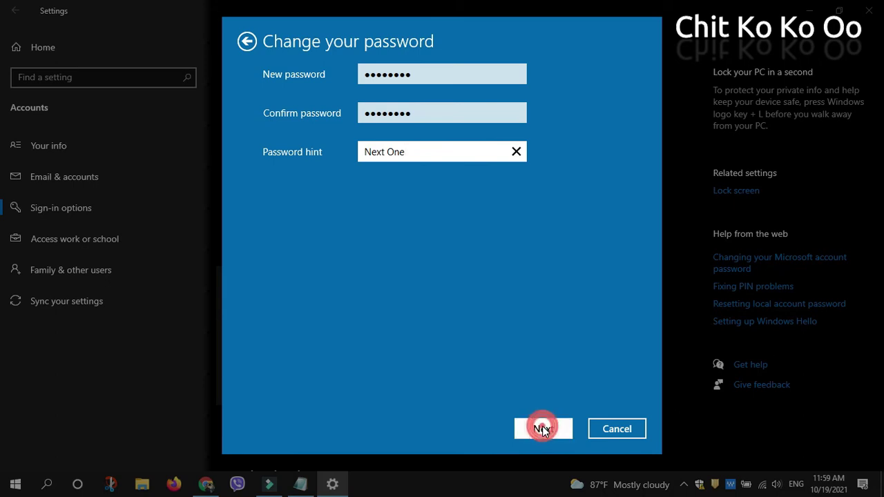
left_click(544, 429)
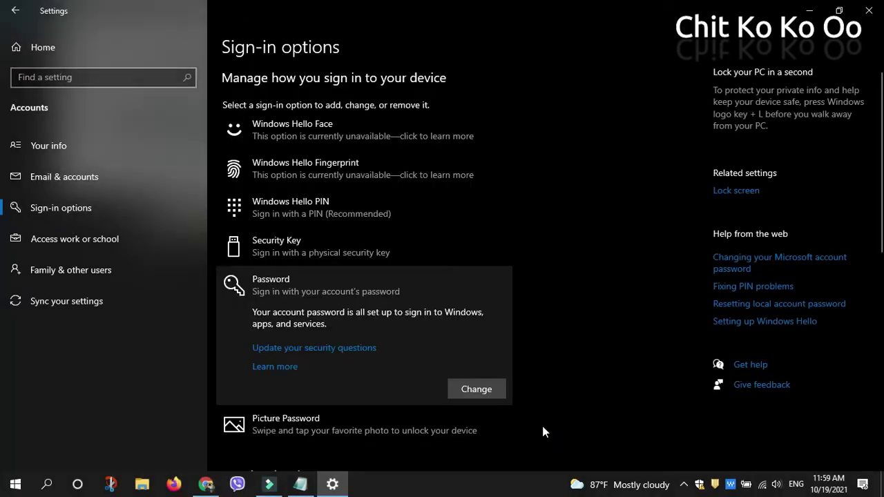
Step: Lock the PC from the Start user menu and sign back in with the changed password
left_click(127, 187)
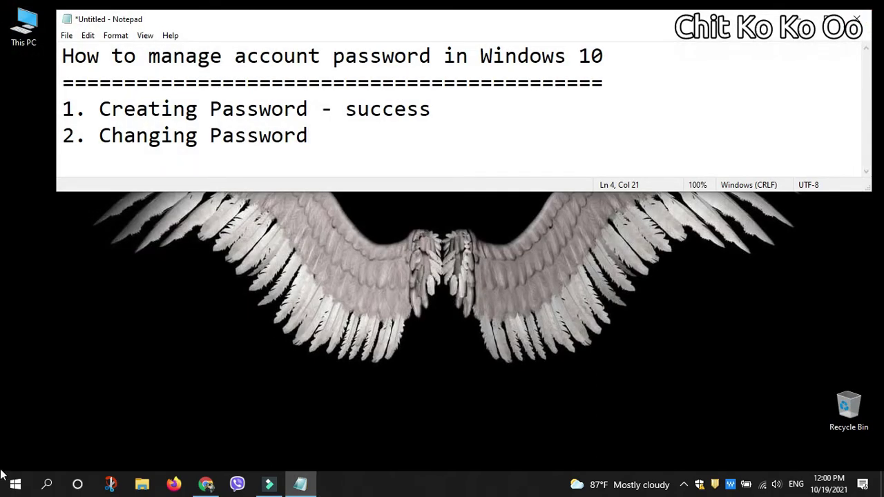
left_click(16, 485)
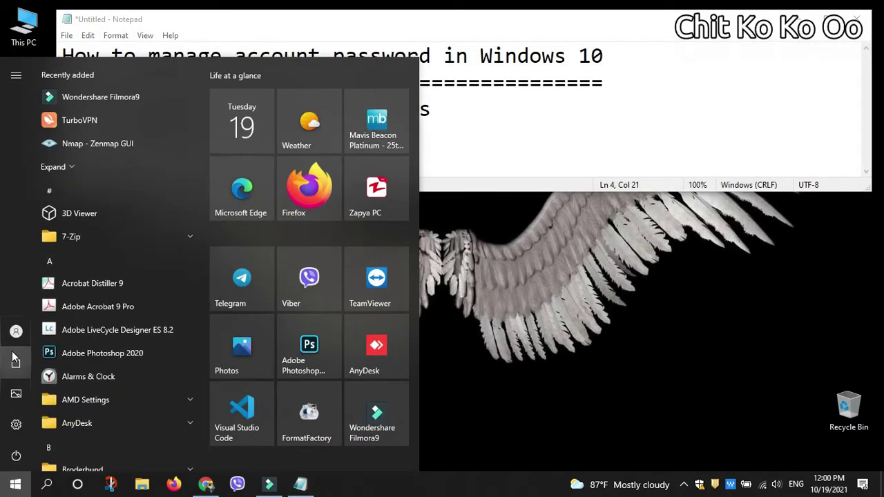
left_click(17, 334)
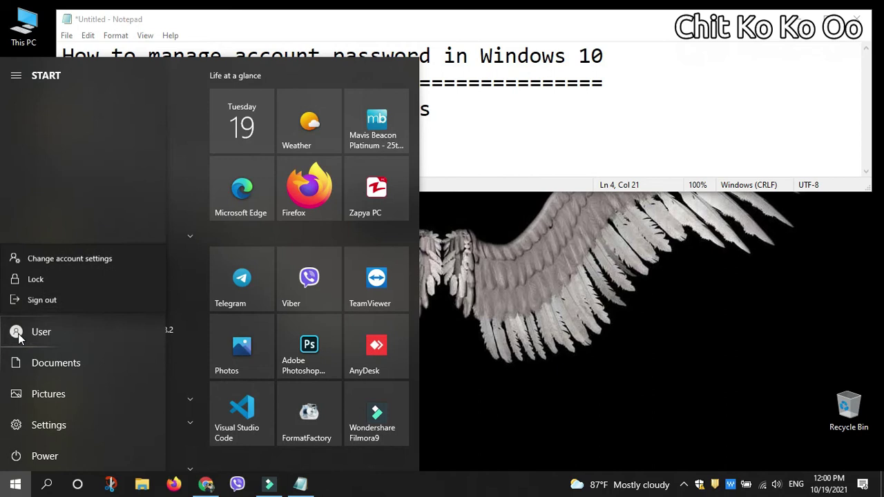
left_click(57, 278)
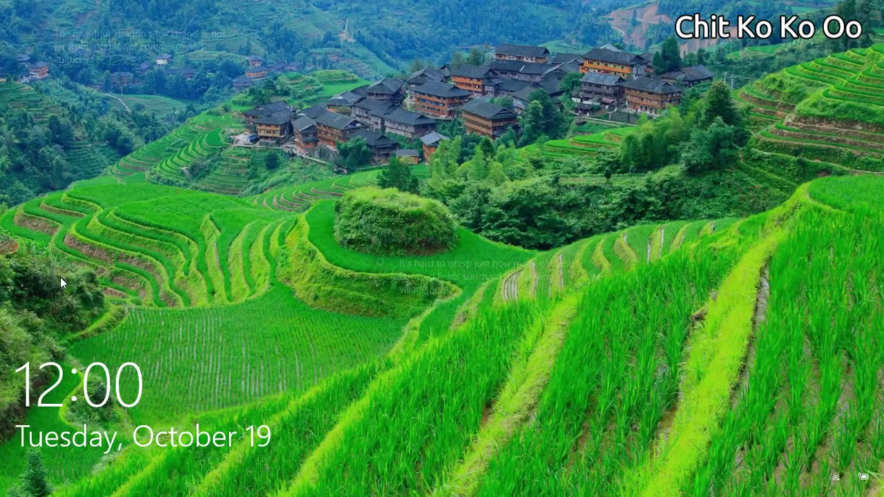
left_click(497, 414)
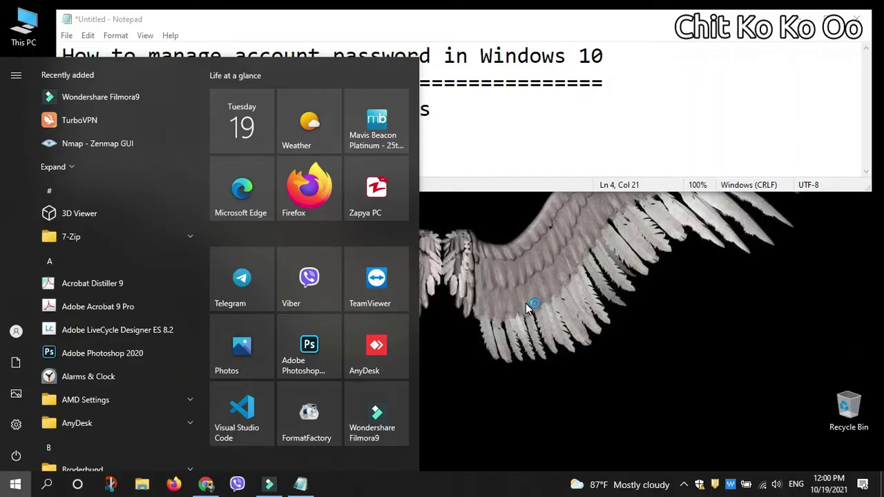
Step: Complete item 2's '- success' mark and start '3. Removing Password' on a new line
left_click(487, 154)
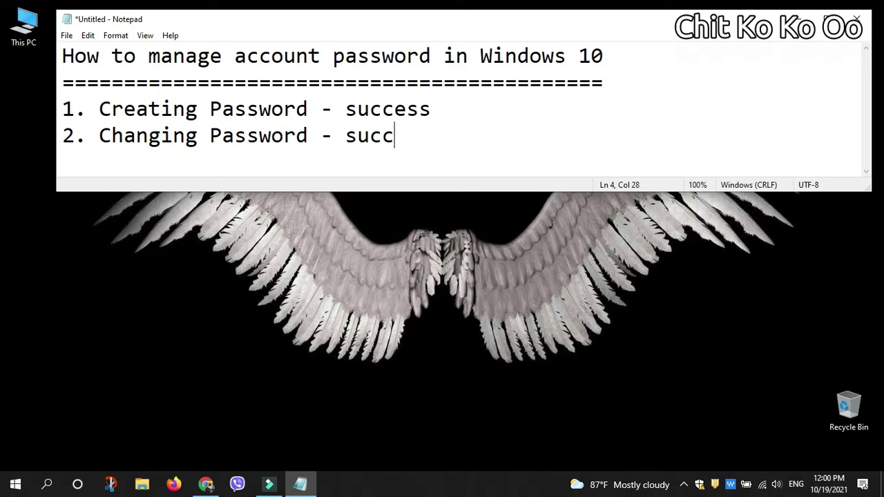
type("ss")
key("Return")
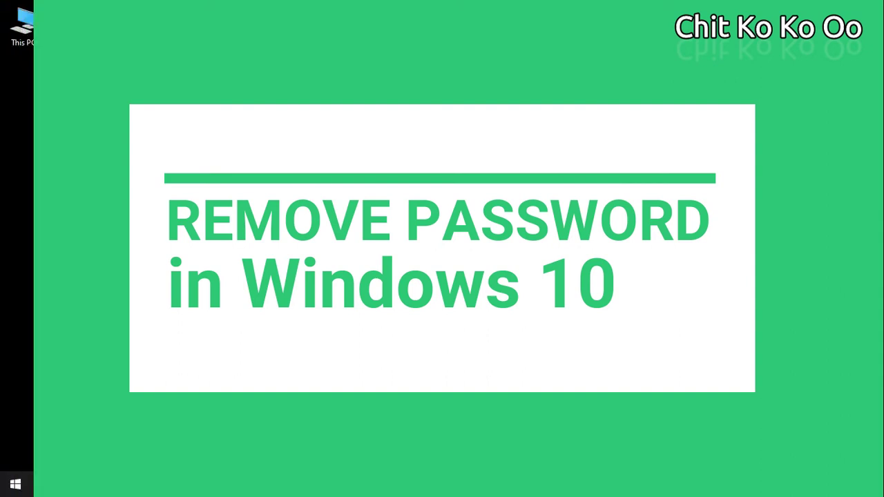
type("ess ")
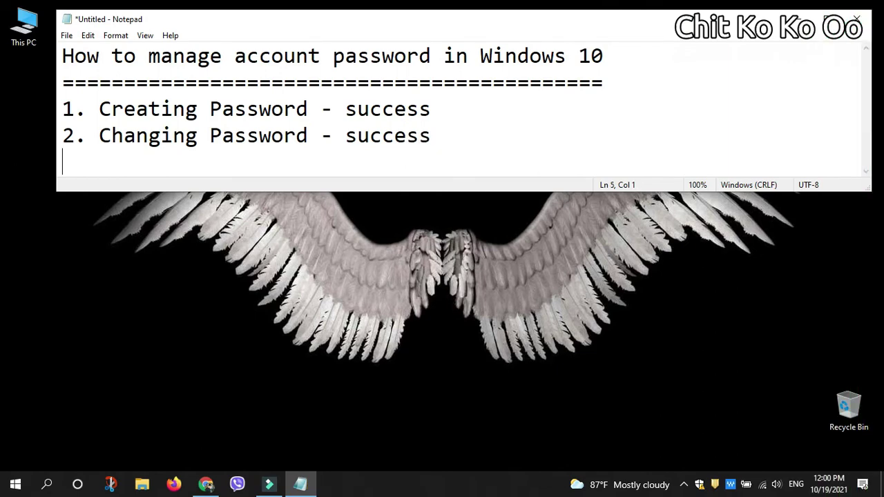
type("3. Re")
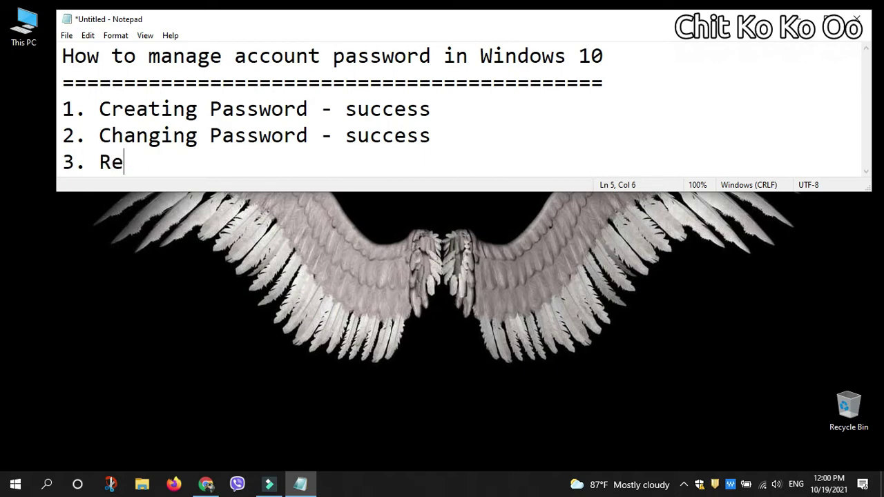
type("moving")
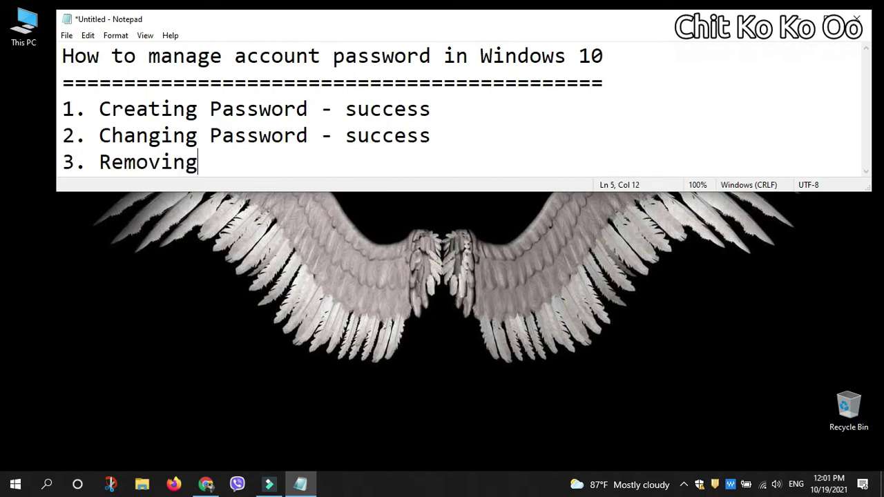
type(" Password")
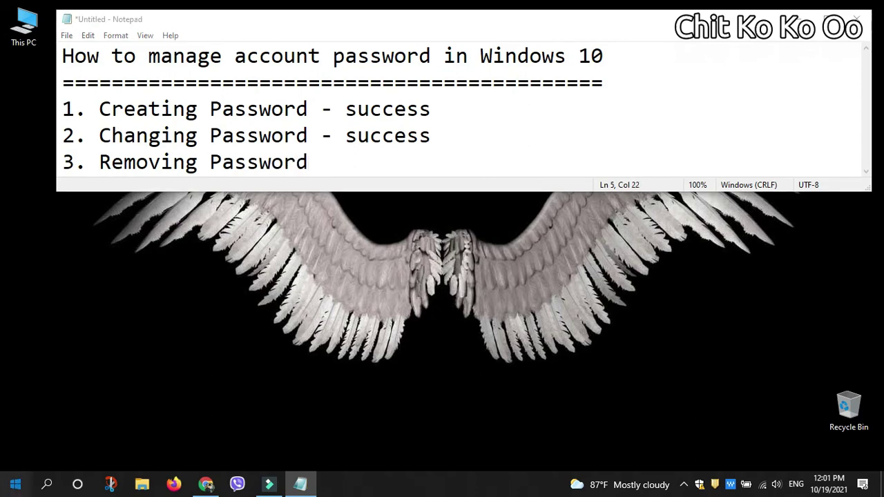
left_click(16, 484)
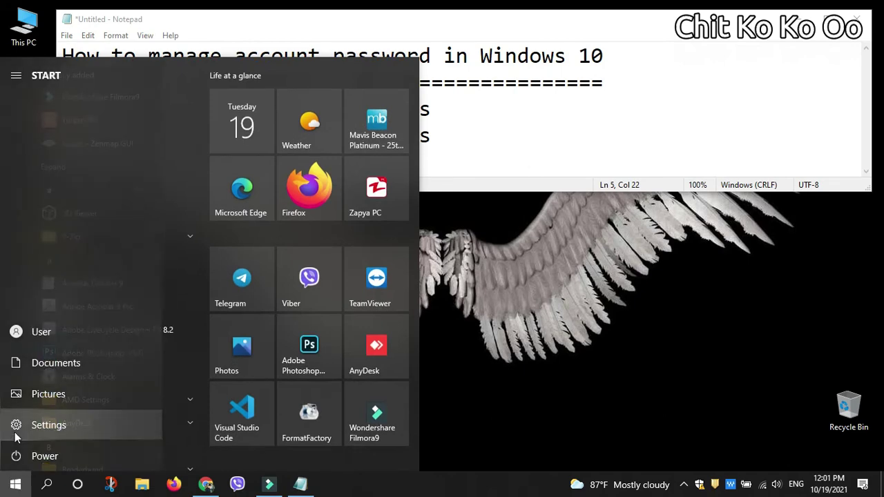
Step: Expand Password under Settings > Accounts > Sign-in options
left_click(16, 431)
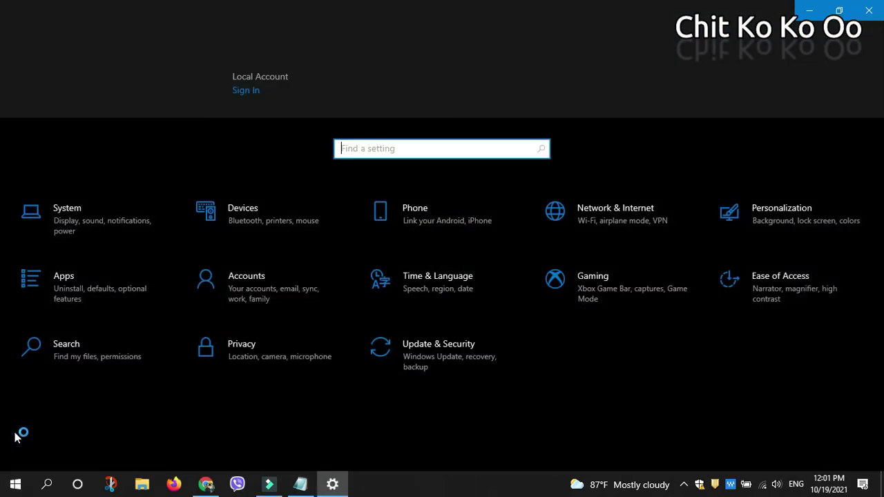
left_click(259, 293)
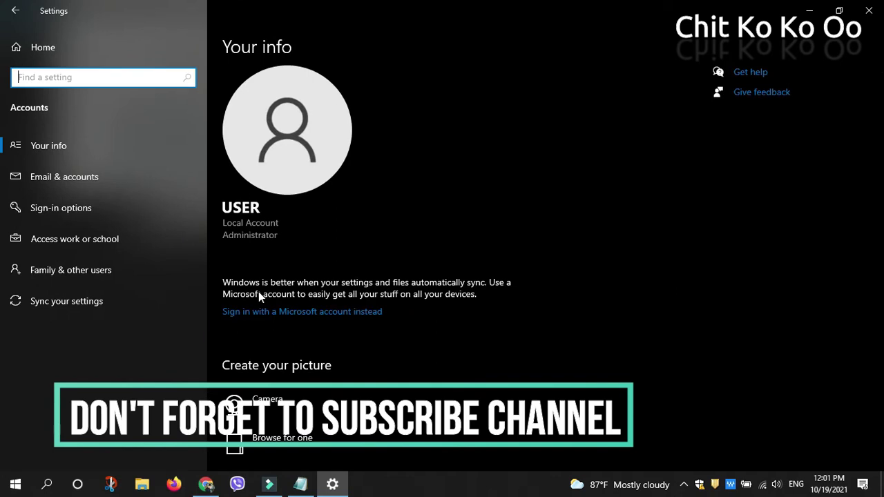
left_click(101, 205)
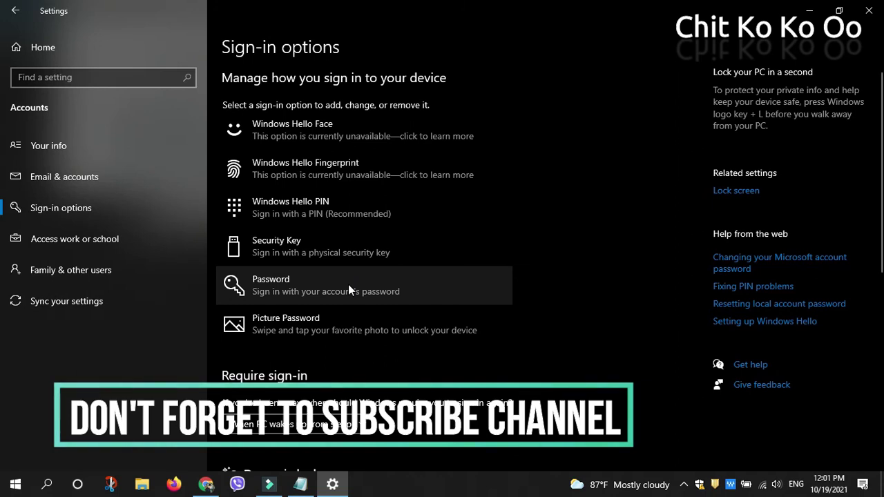
left_click(393, 294)
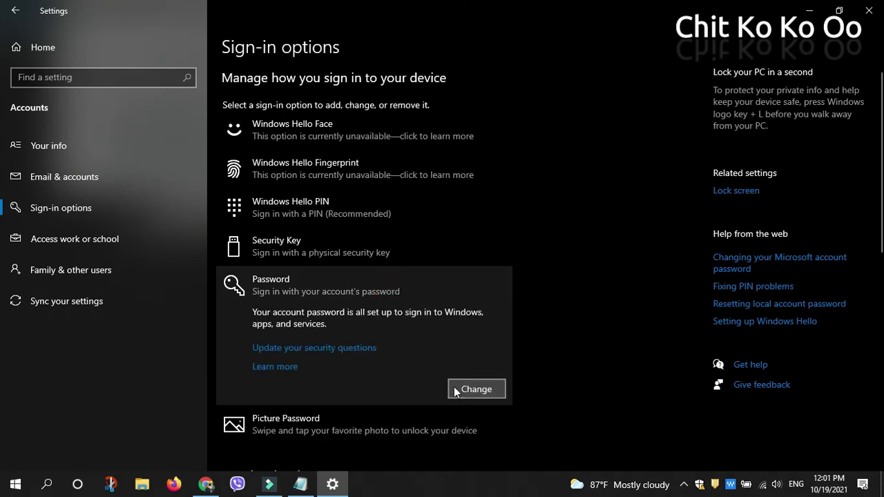
Step: Verify the current password, leave both new-password fields blank, and finish to remove it
left_click(472, 390)
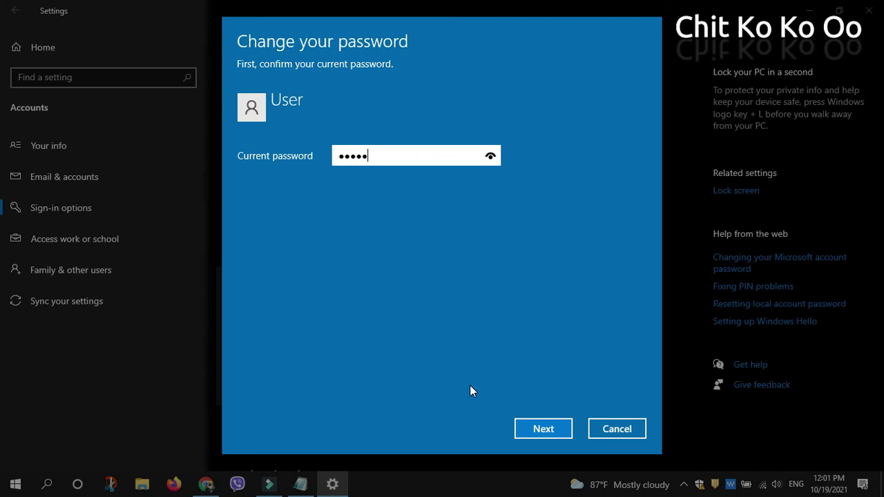
left_click(491, 156)
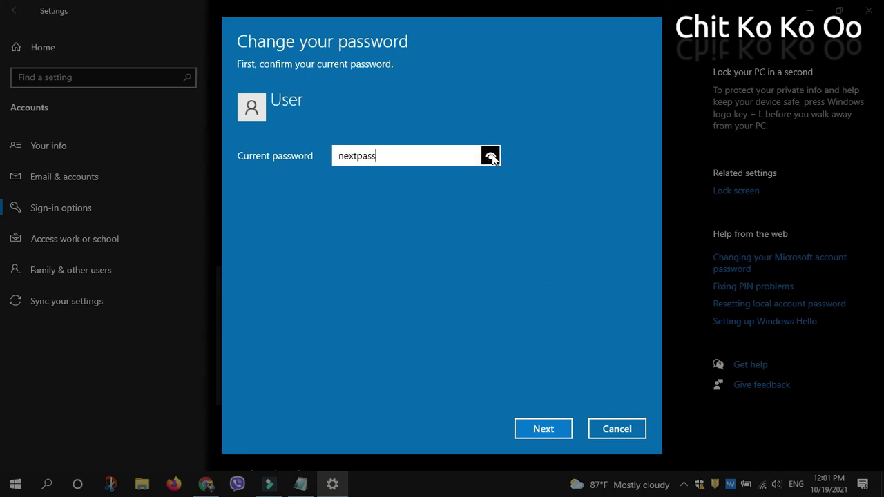
left_click(544, 425)
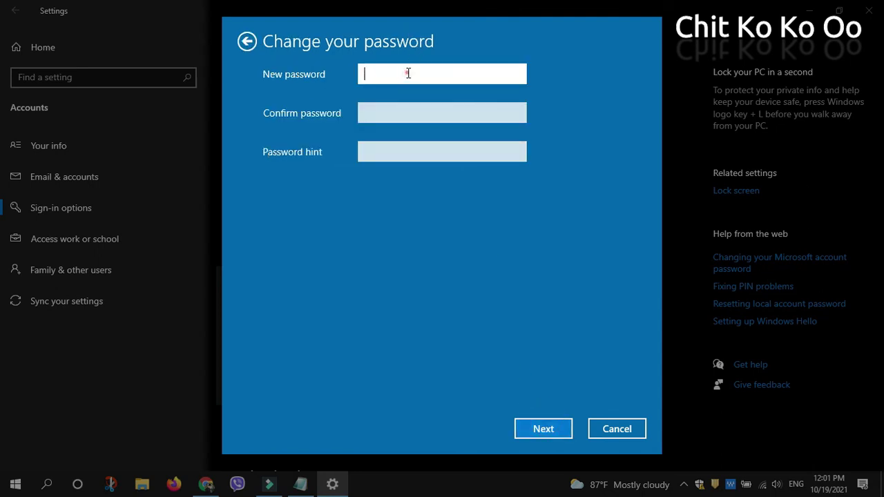
left_click(388, 113)
left_click(380, 152)
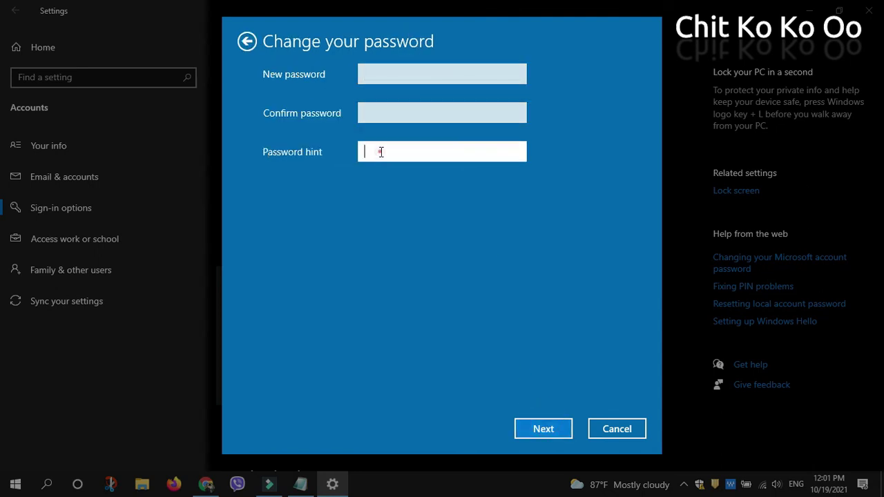
left_click(545, 429)
left_click(545, 430)
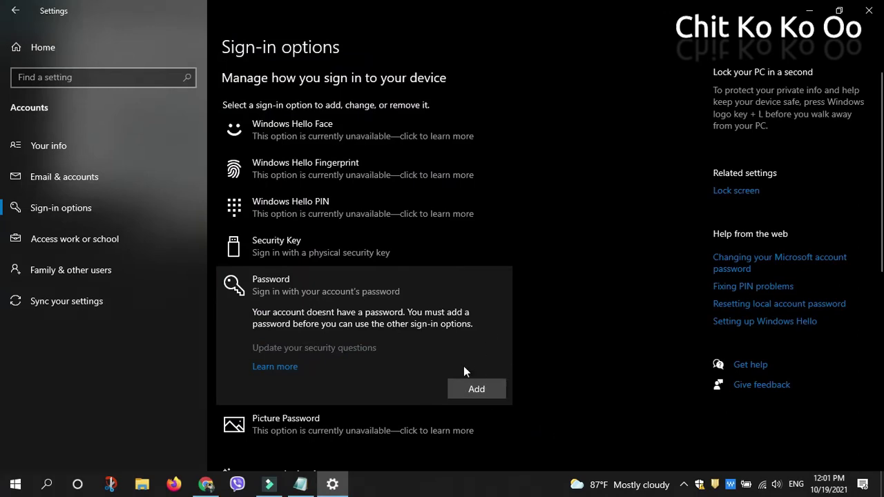
Step: Close Settings, lock the PC, and log back on without a password into Notepad
left_click(869, 10)
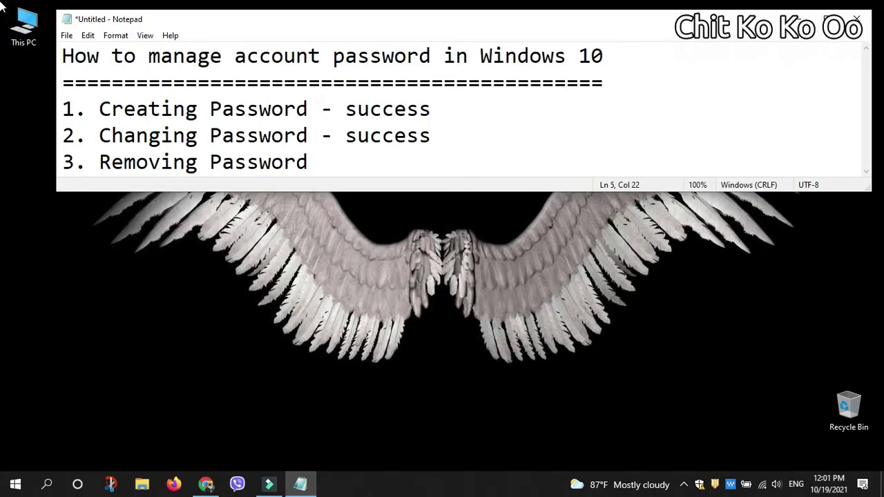
left_click(15, 484)
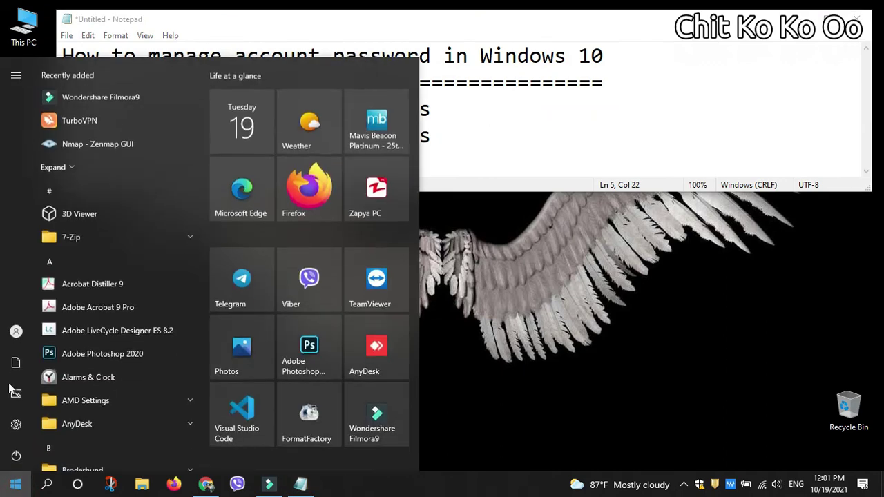
left_click(17, 331)
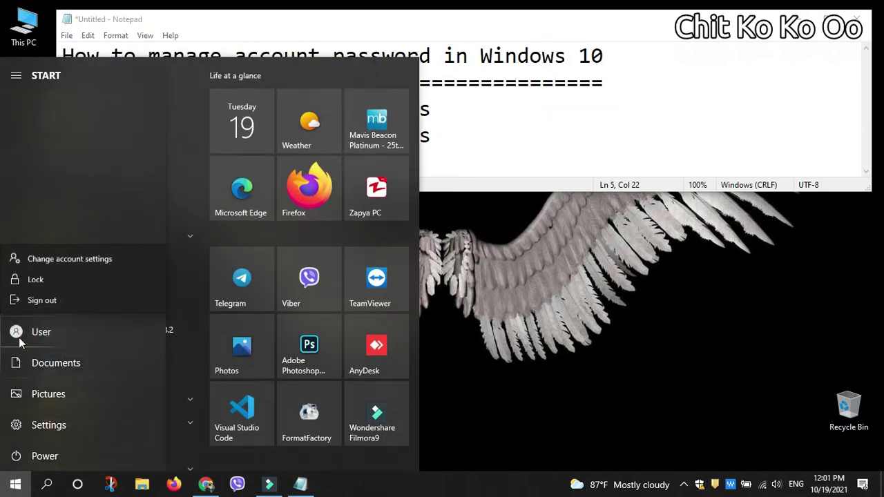
left_click(58, 281)
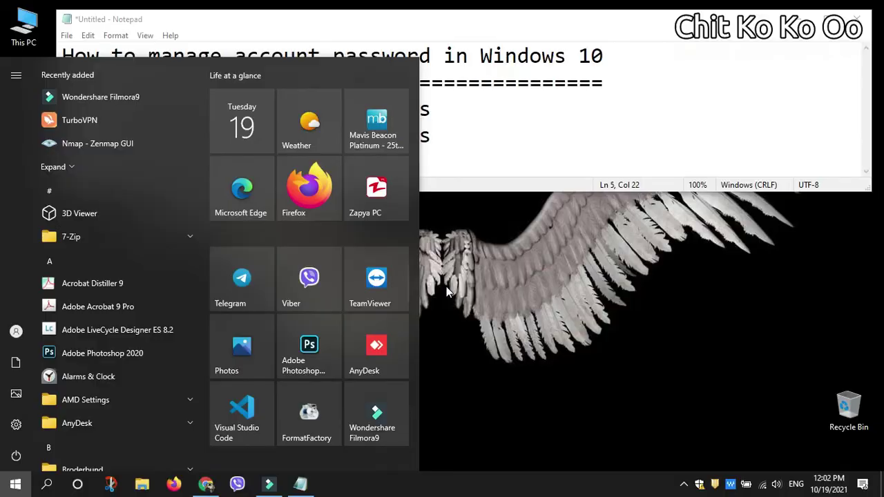
left_click(564, 140)
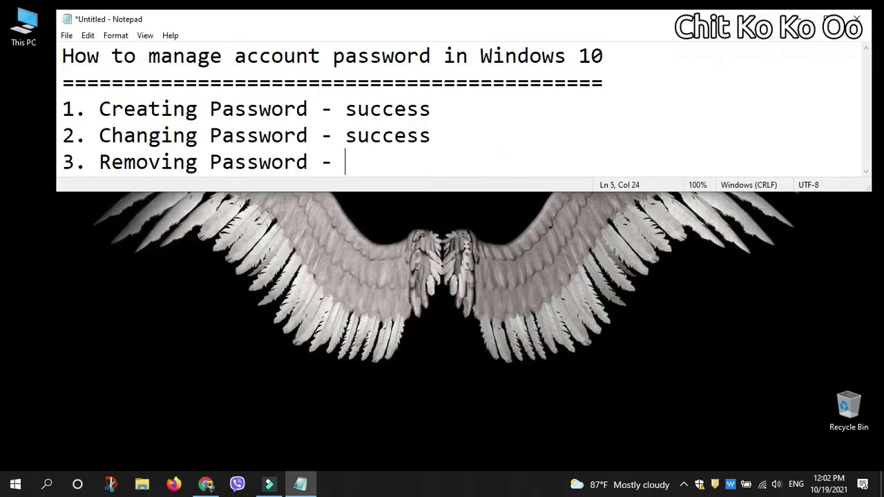
Step: Mark item 3 '- success', add 'Done' and 'Thanks for watching', and maximize Notepad
type("- success")
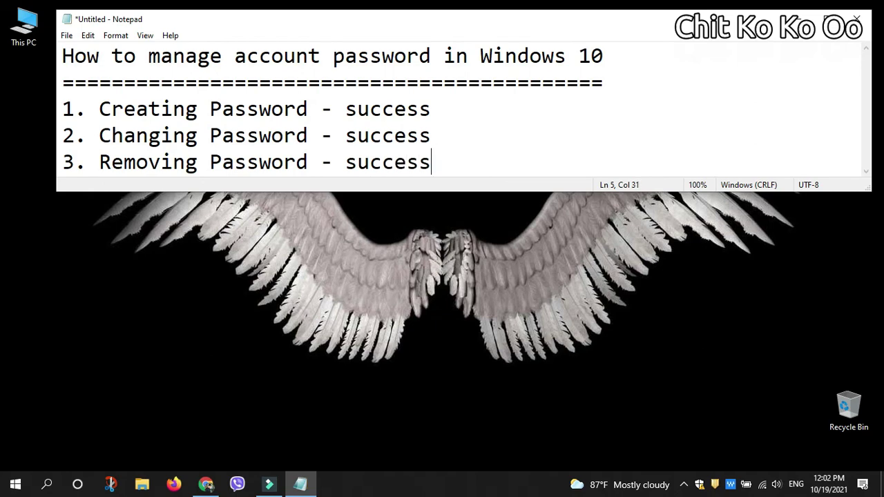
key("Return")
type("Done")
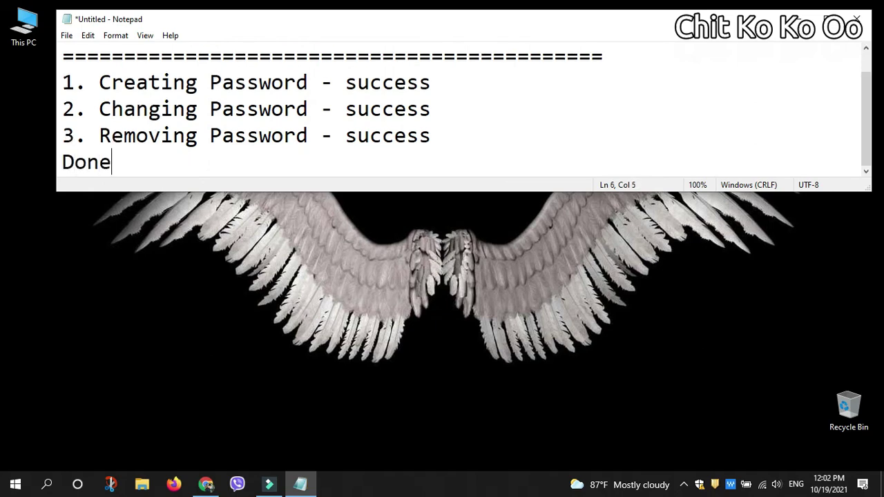
key("super+Up")
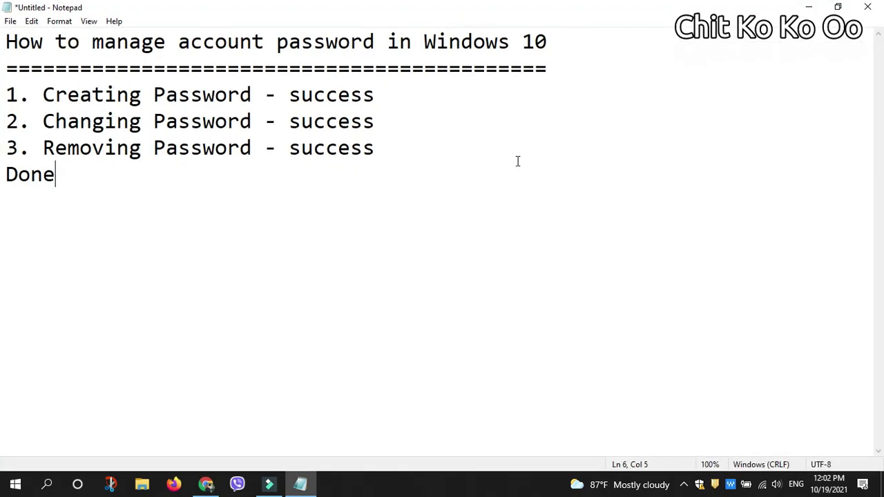
type("Thank")
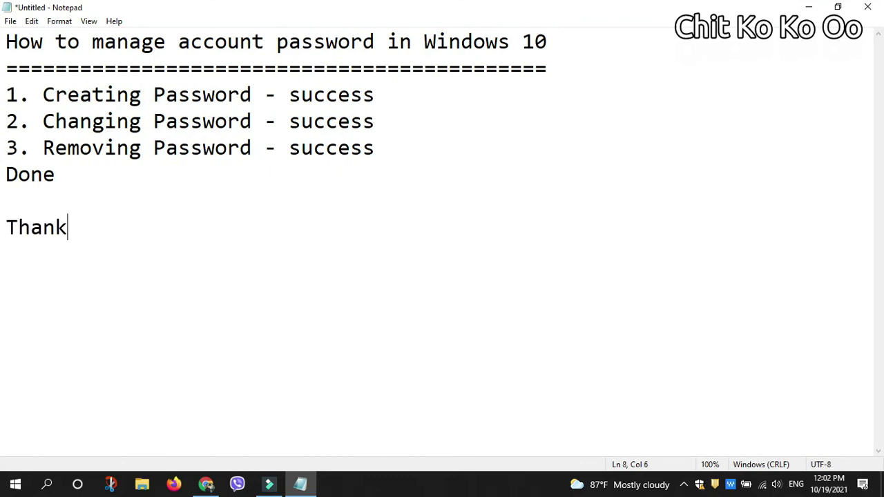
type("s for watching")
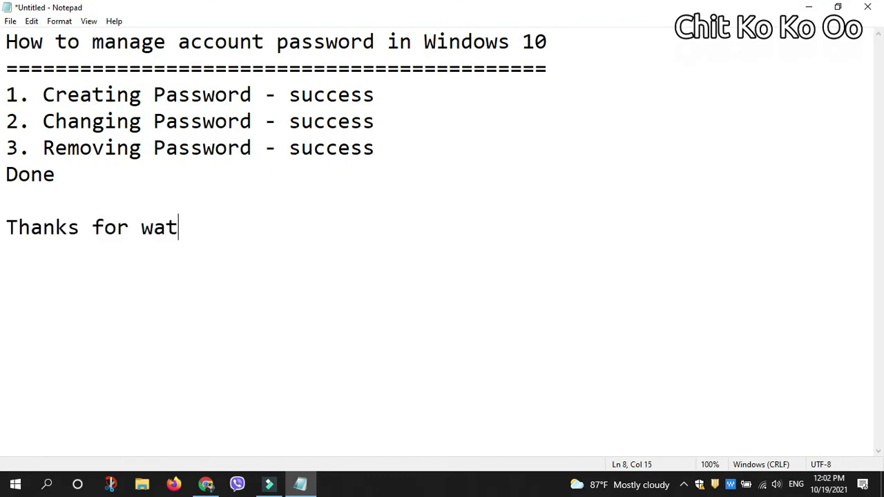